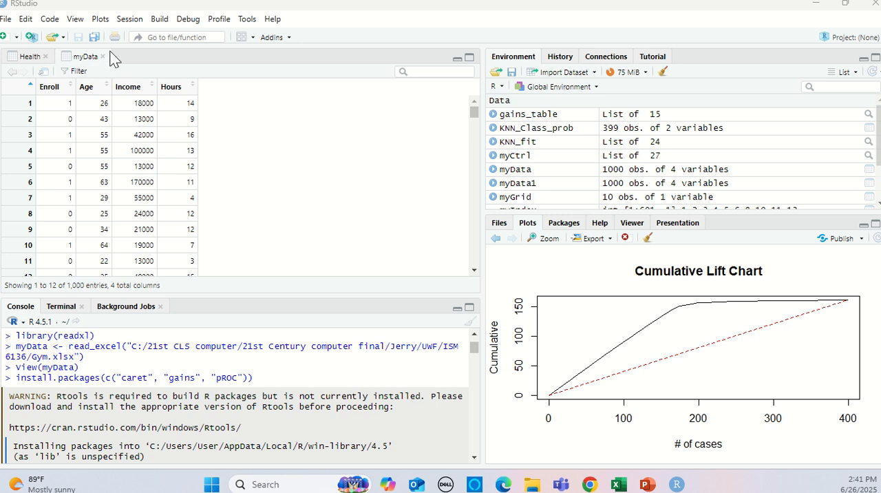
Start an Excel dataset import and load the Gym workbook from the ISM 6136 folder.
click(7, 19)
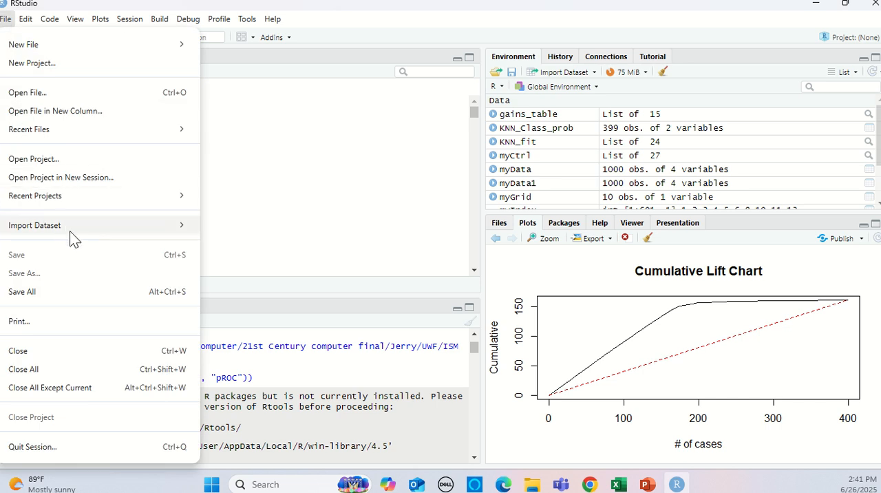
mouse_move(164, 227)
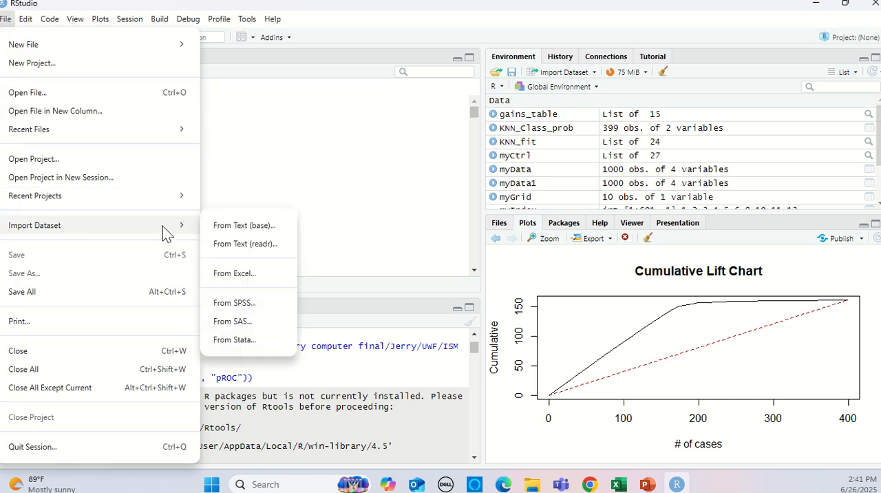
click(224, 276)
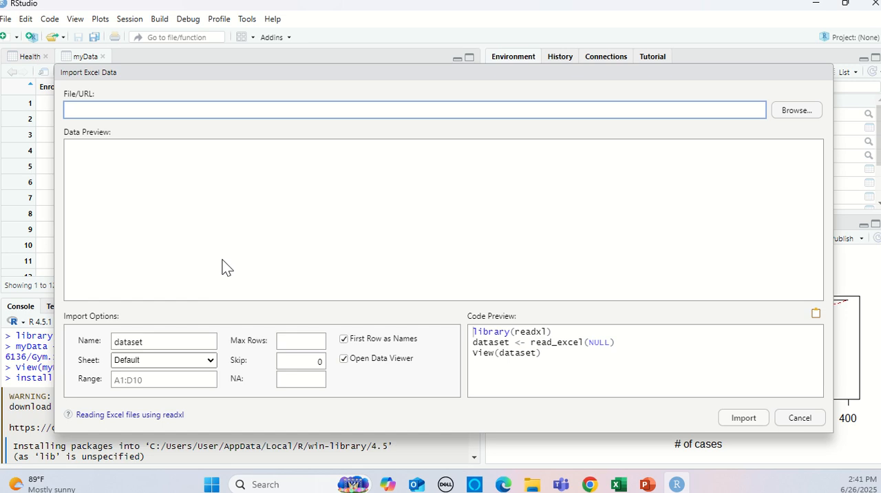
click(793, 114)
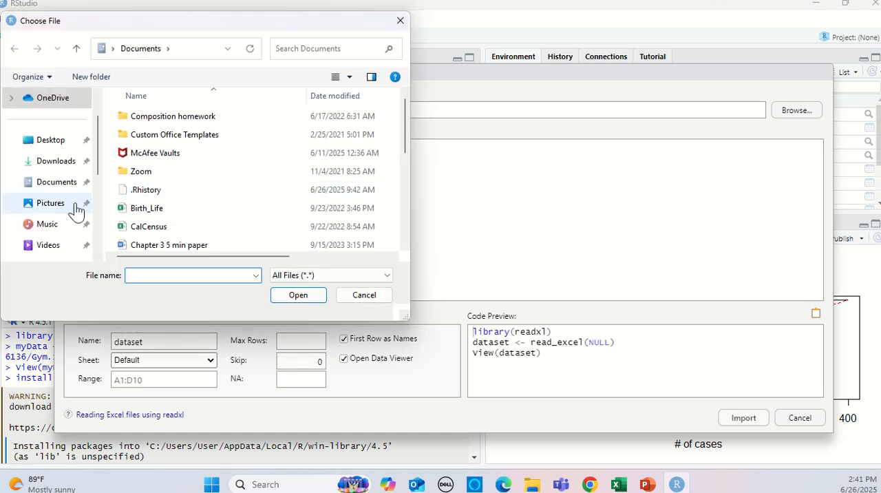
scroll(77, 209, down, 2)
click(75, 205)
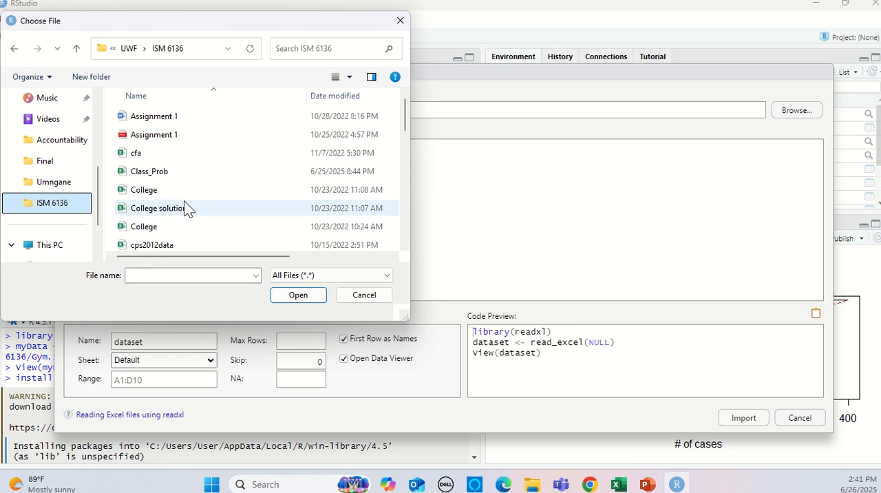
scroll(233, 190, down, 2)
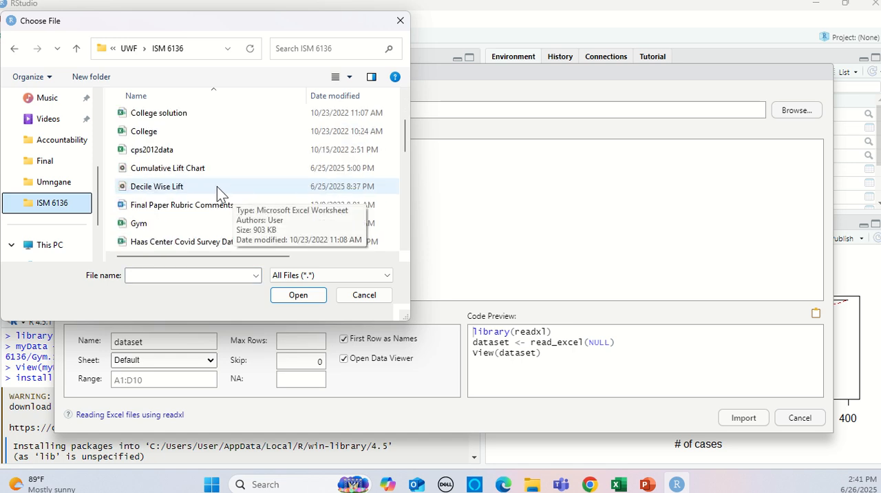
click(142, 224)
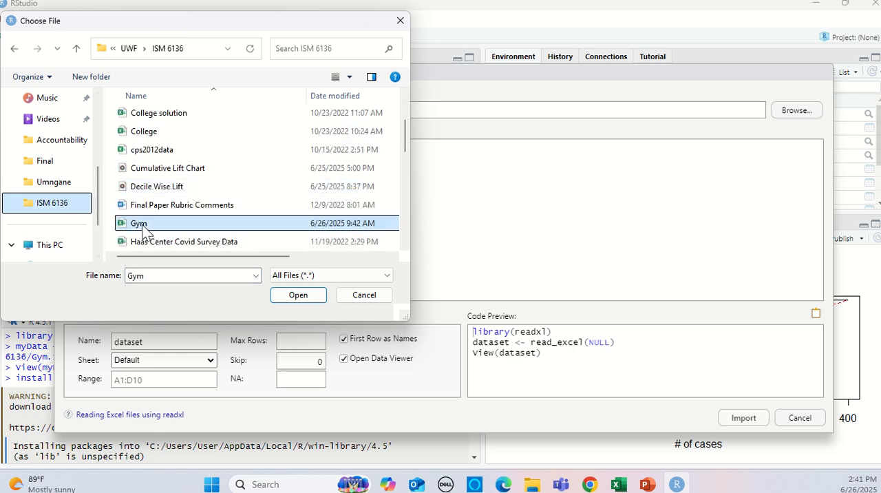
click(313, 297)
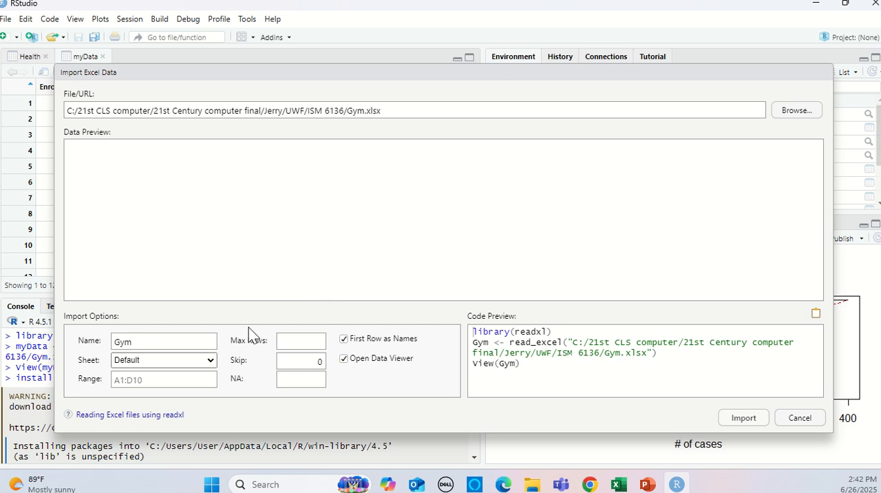
Change the import's dataset name to myData and dismiss the import without running it.
click(161, 340)
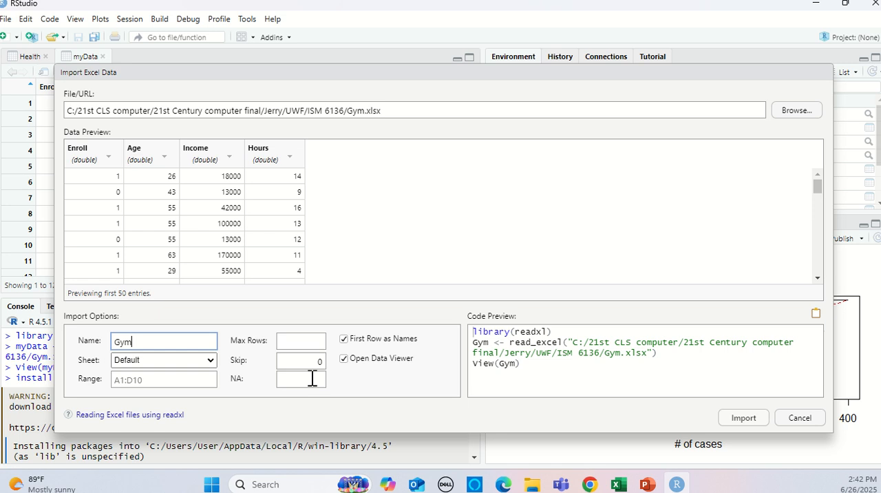
key(BackSpace)
key(BackSpace)
key(BackSpace)
text(myData)
click(798, 421)
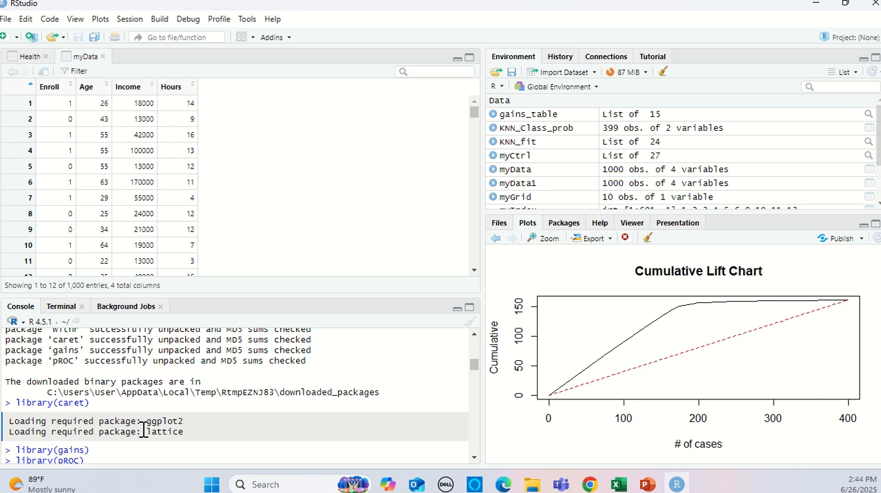
Review the console commands that load caret, gains and pROC, scale myData, convert Enroll to a factor and partition the data.
scroll(192, 421, down, 2)
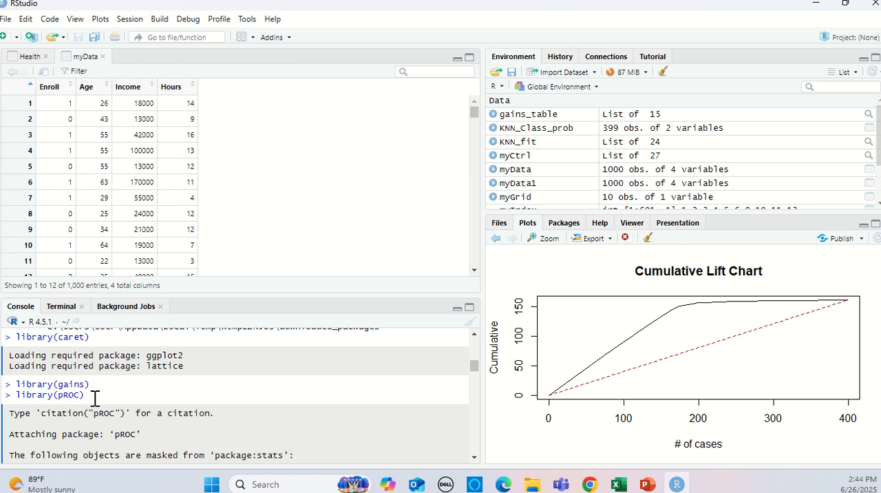
scroll(94, 398, down, 2)
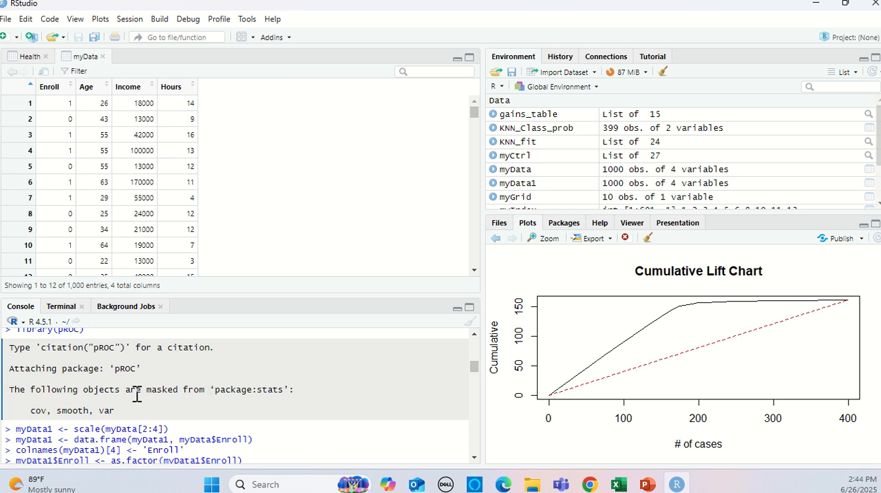
scroll(137, 394, down, 2)
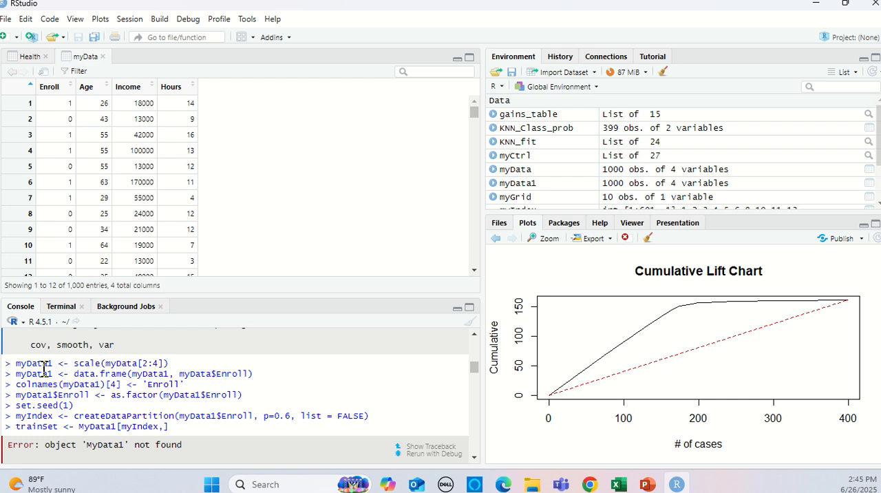
scroll(59, 367, up, 1)
scroll(59, 366, up, 3)
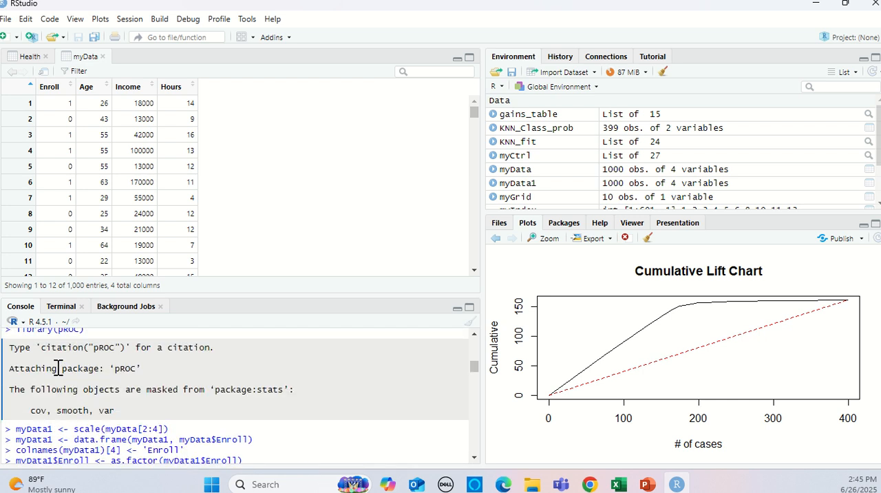
scroll(62, 365, down, 3)
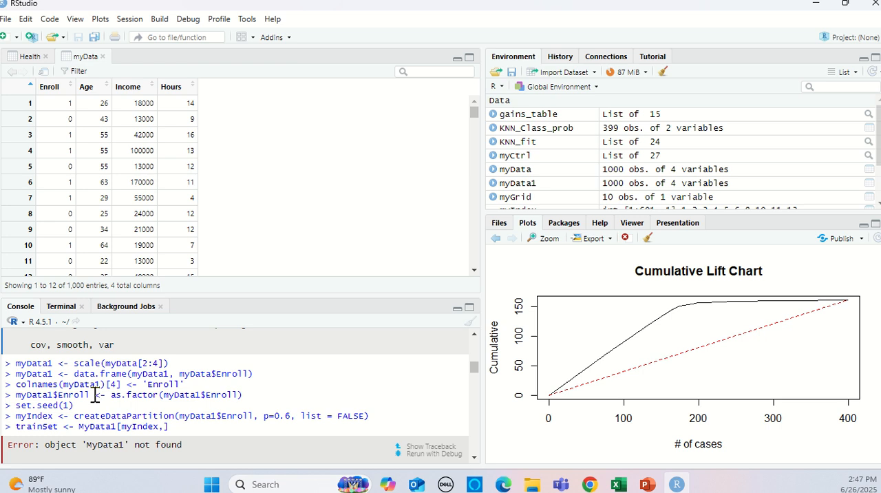
scroll(121, 402, down, 1)
scroll(121, 402, up, 2)
key(ctrl+v)
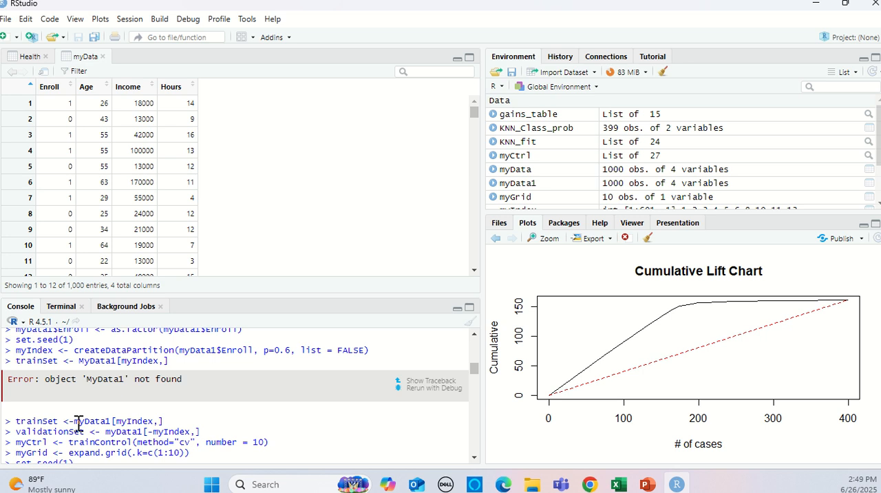
Examine the training and validation set commands, the cross-validation and k grid settings, and the KNN_fit accuracy by k.
scroll(164, 385, down, 2)
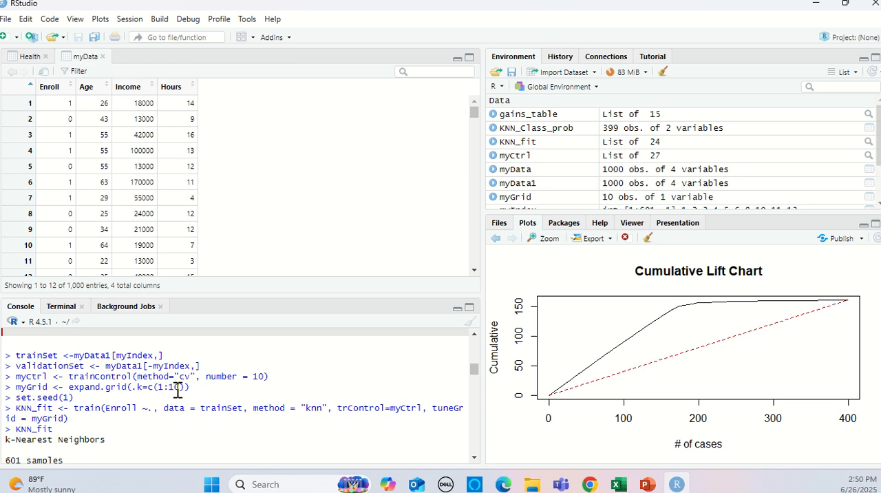
scroll(103, 398, down, 2)
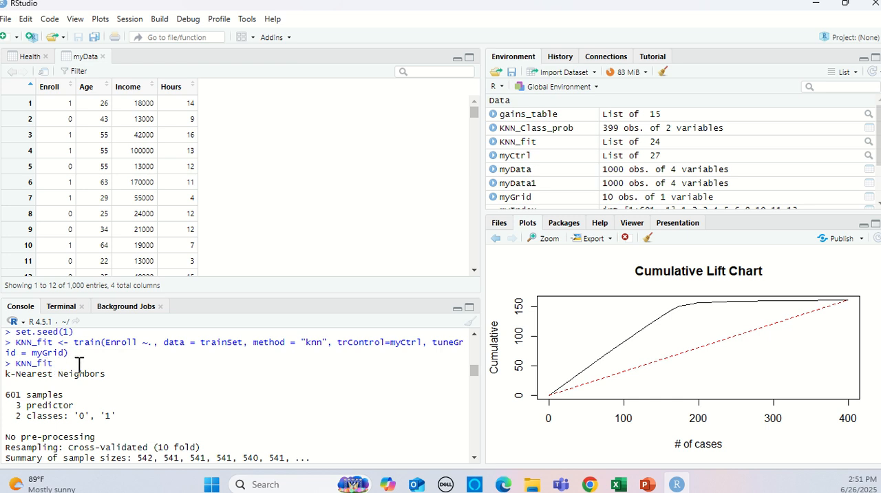
scroll(76, 366, down, 2)
scroll(143, 413, up, 2)
scroll(207, 426, down, 3)
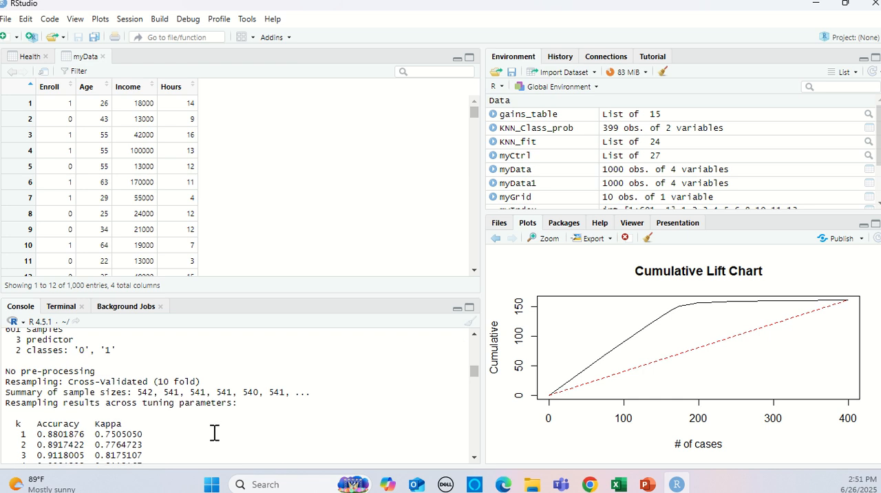
scroll(227, 432, down, 2)
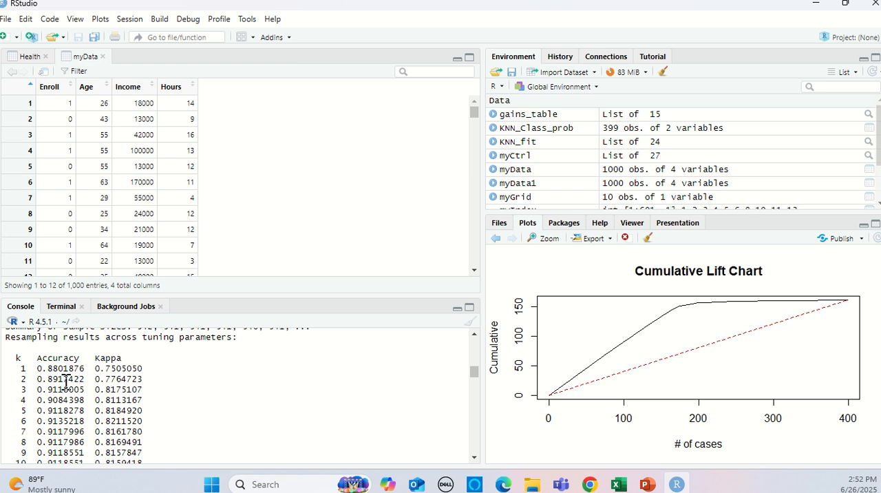
Examine the validation set's confusion matrix and its accuracy, sensitivity and specificity statistics.
scroll(62, 380, down, 2)
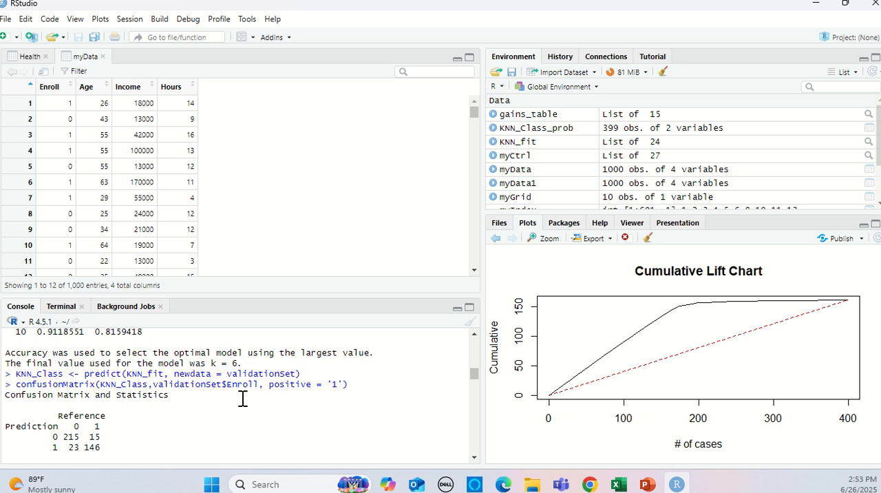
scroll(332, 397, down, 3)
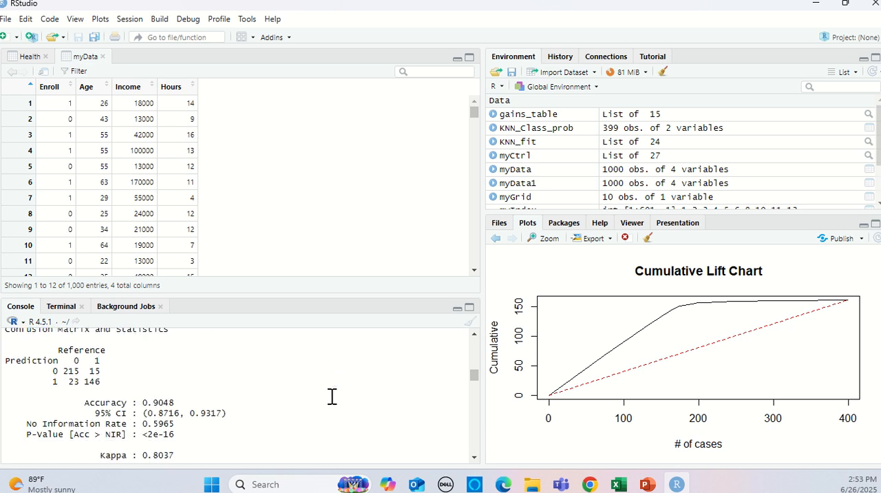
scroll(333, 397, up, 3)
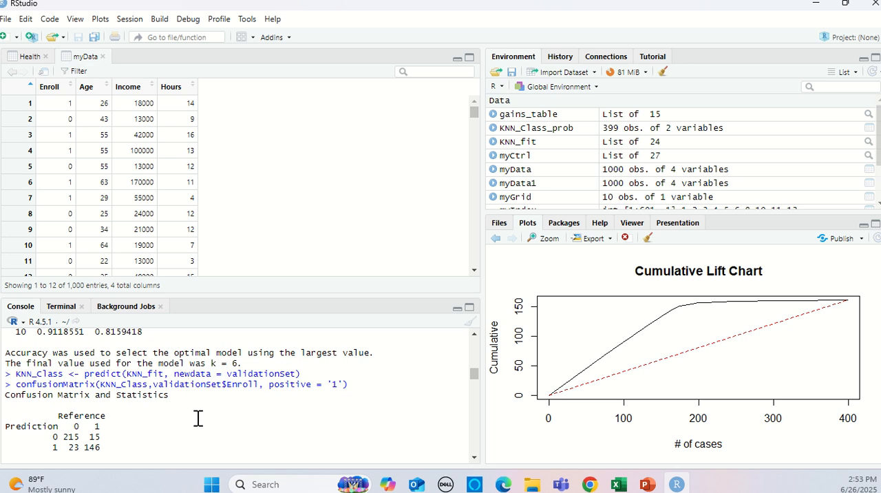
scroll(198, 417, down, 2)
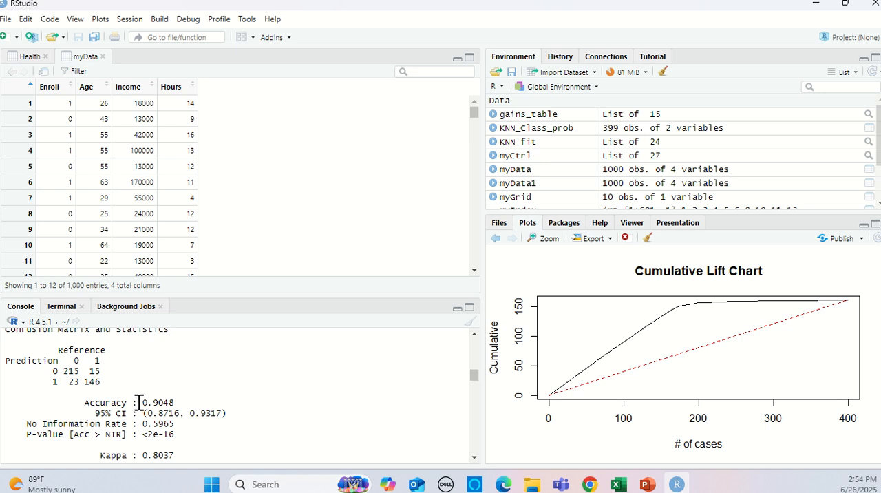
scroll(145, 397, down, 2)
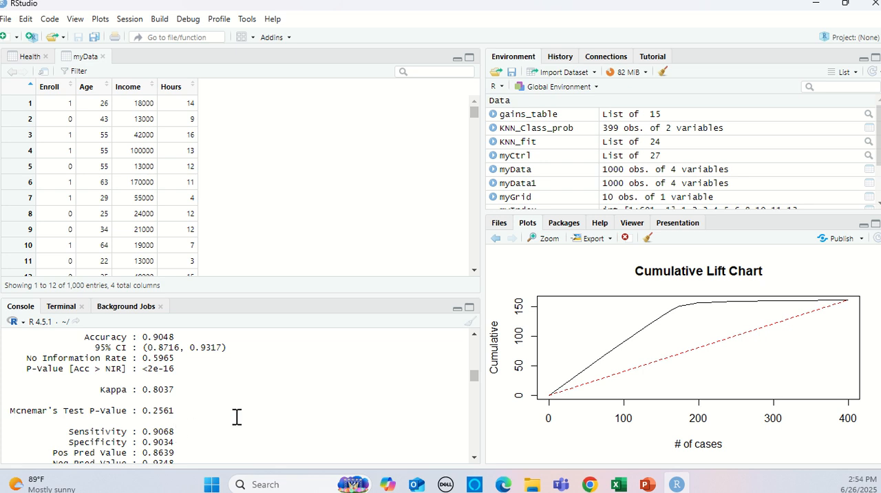
scroll(206, 411, down, 2)
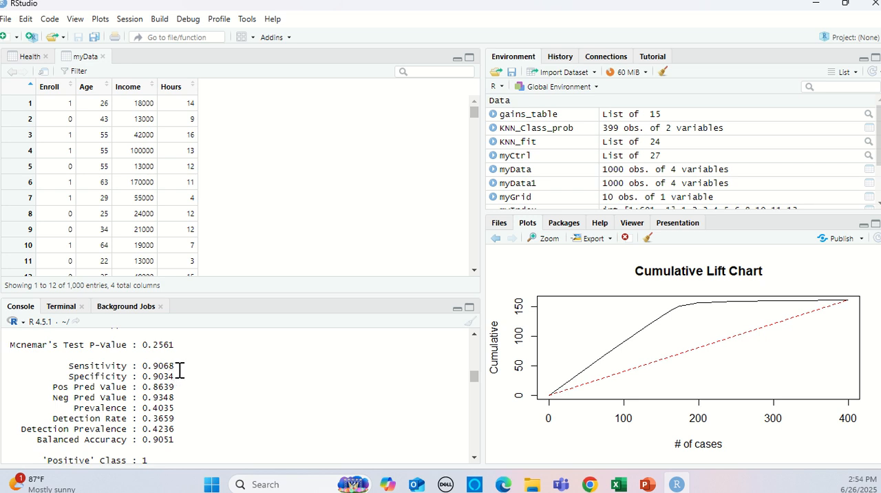
scroll(178, 369, up, 2)
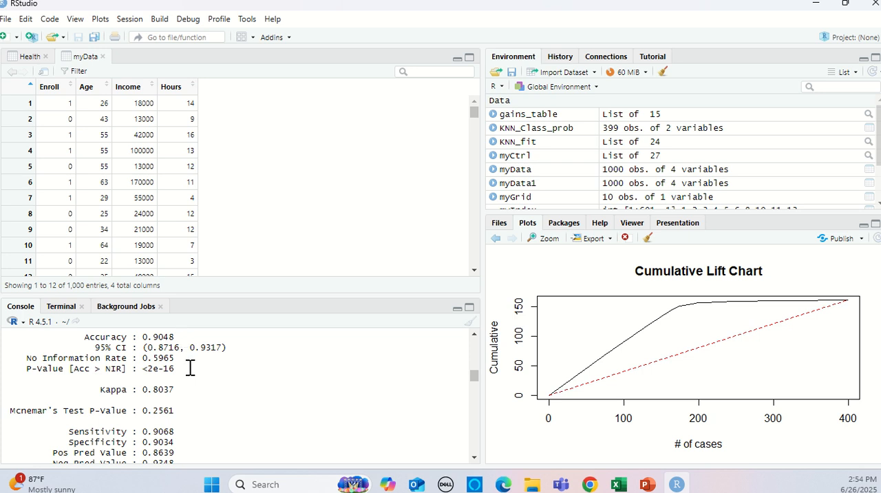
scroll(183, 392, down, 2)
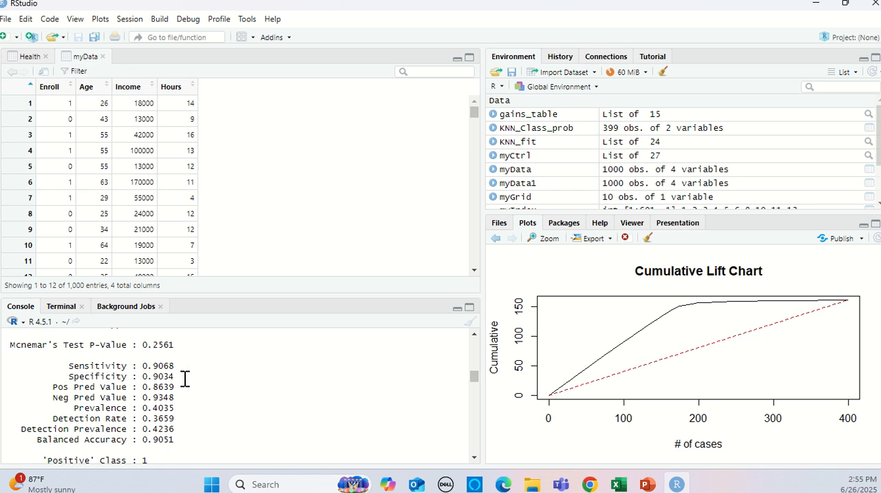
Examine the KNN_Class_prob prediction command and the class 0 and 1 probabilities it lists for the validation cases.
scroll(186, 378, down, 1)
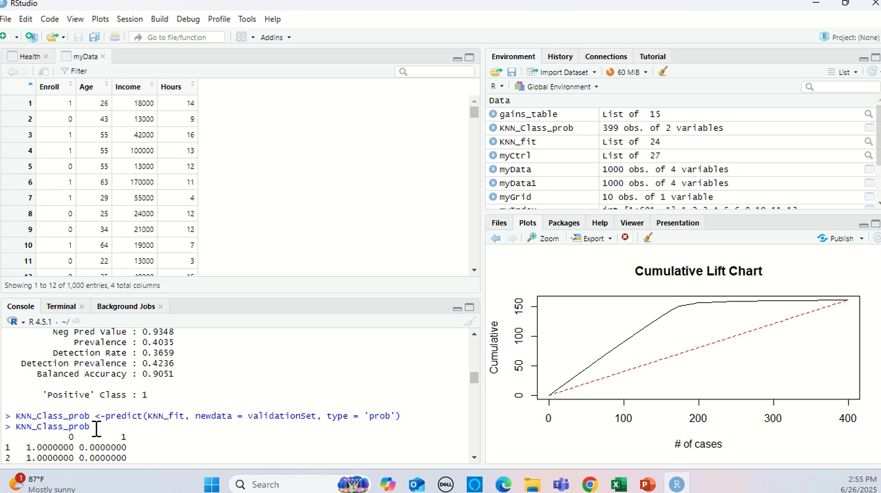
scroll(96, 428, down, 2)
scroll(96, 428, up, 2)
scroll(98, 428, down, 2)
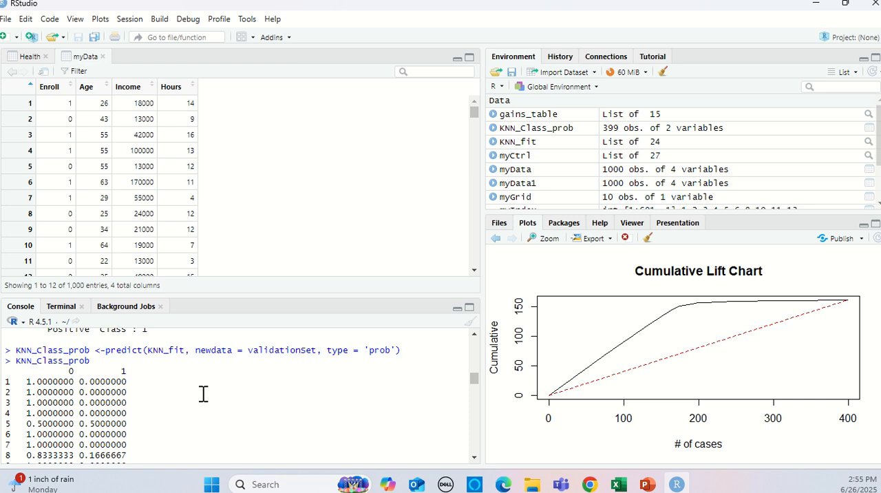
scroll(204, 393, down, 2)
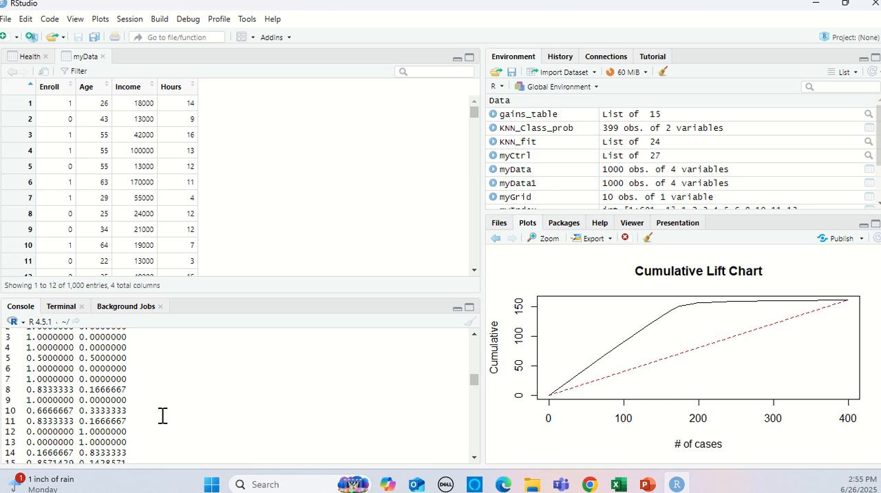
scroll(163, 414, down, 4)
scroll(163, 414, down, 20)
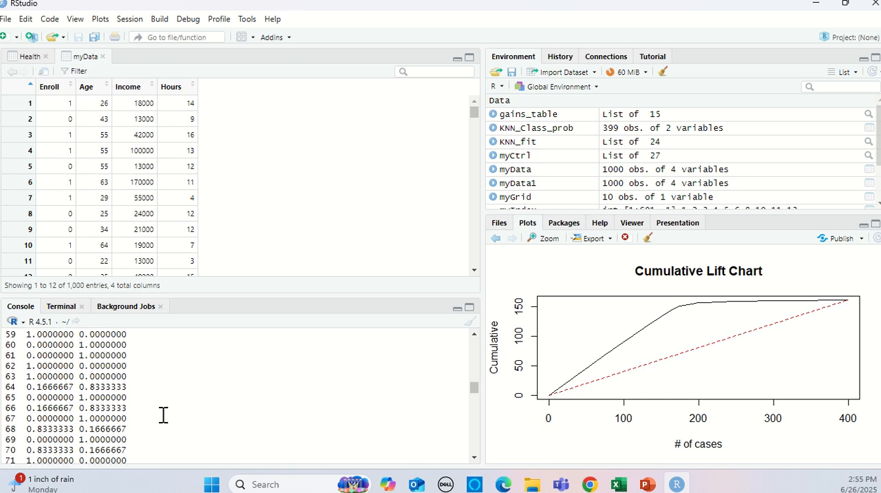
scroll(163, 414, down, 19)
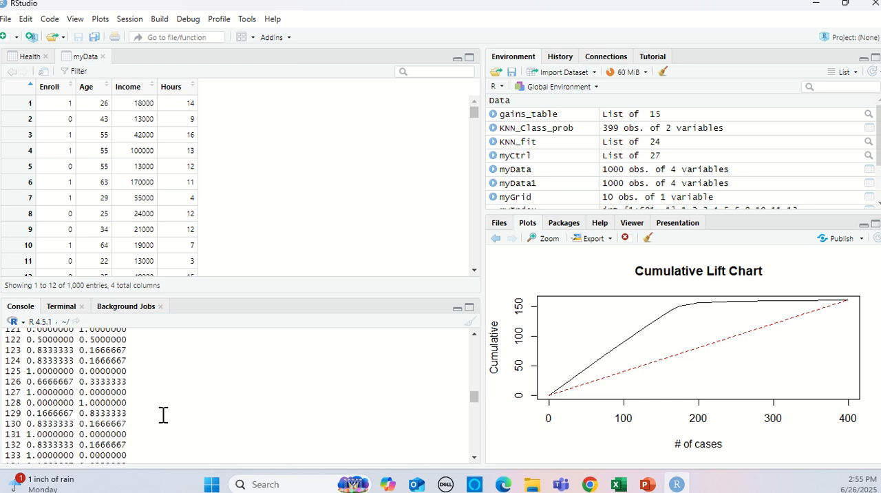
scroll(163, 414, down, 16)
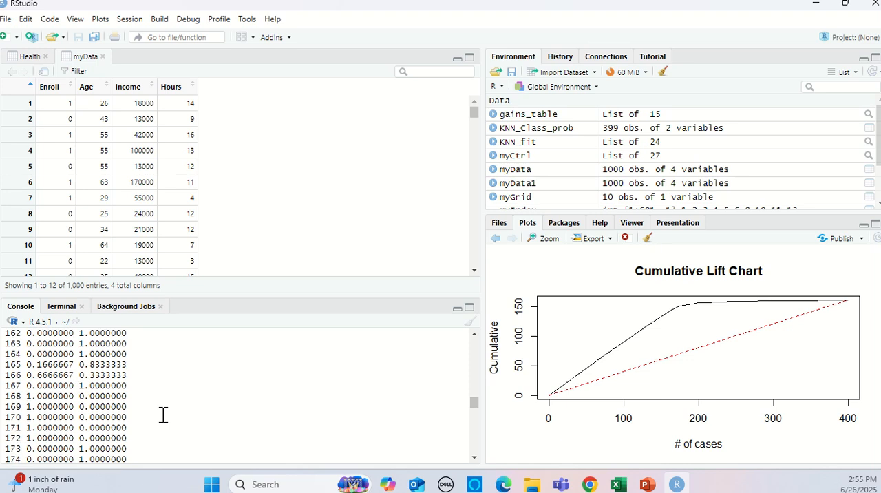
scroll(163, 414, down, 20)
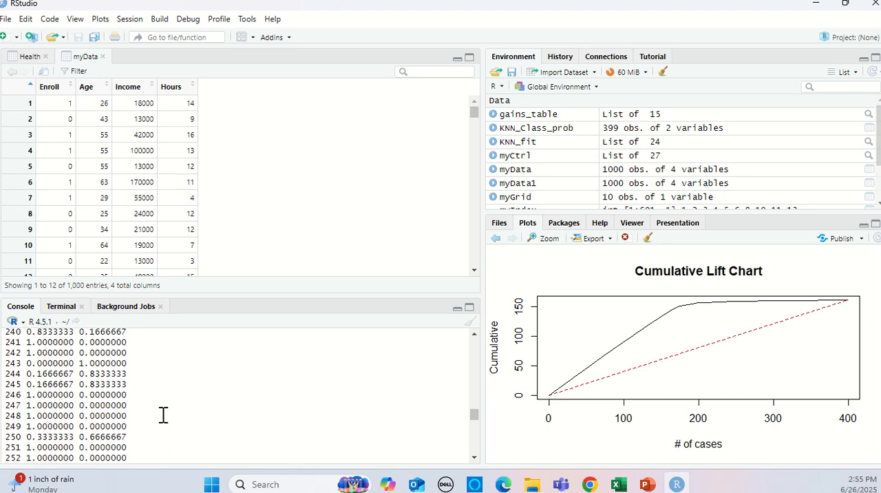
scroll(163, 414, down, 19)
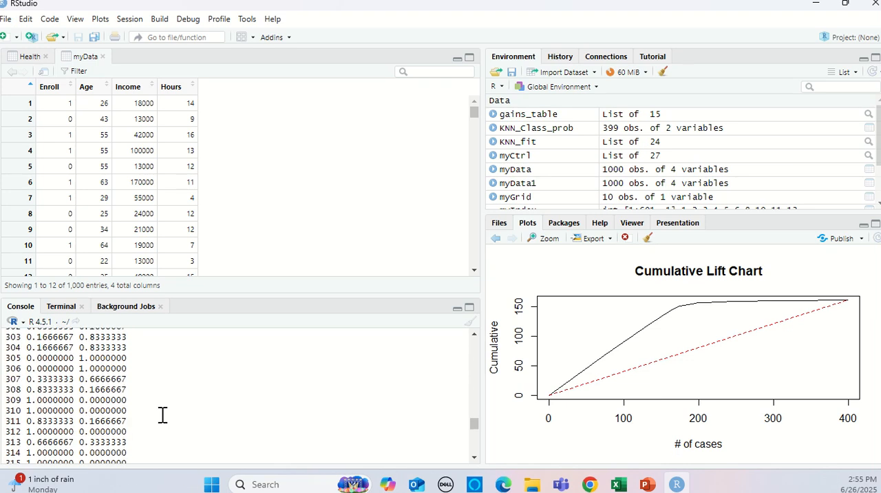
scroll(162, 414, down, 18)
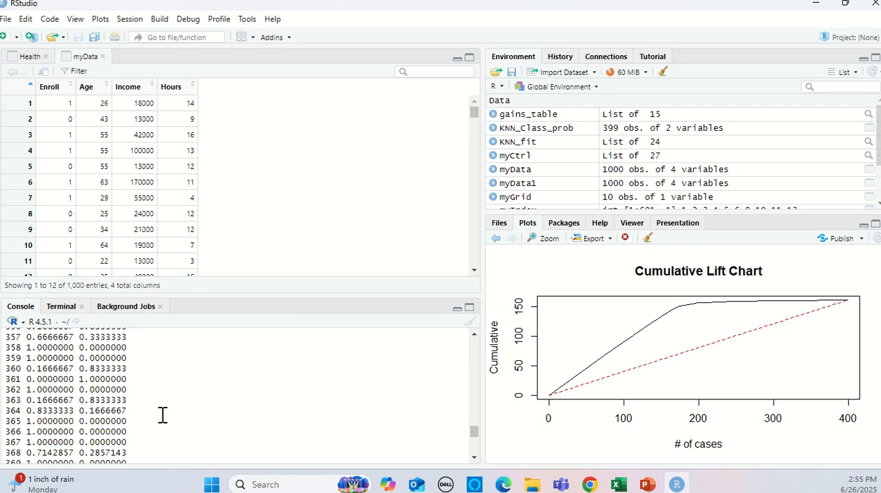
scroll(162, 414, down, 4)
Examine the confusion matrix command with the 0.403 cutoff and its accuracy, sensitivity and specificity statistics.
scroll(164, 411, up, 1)
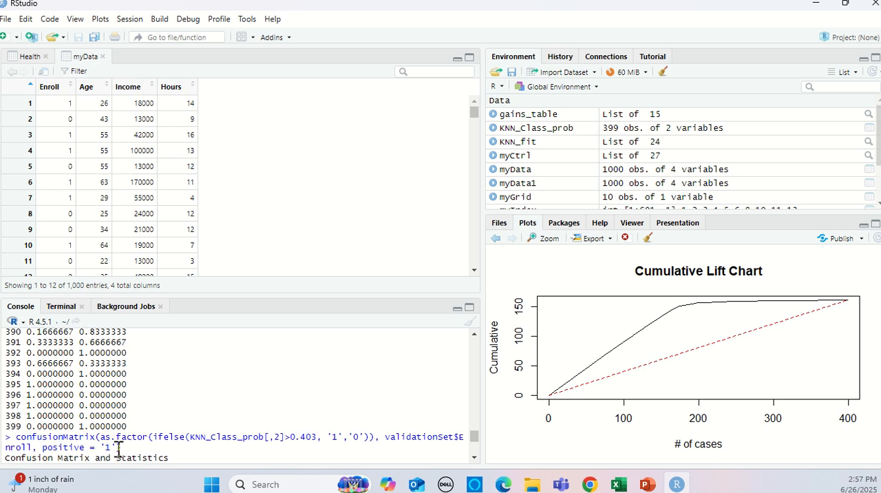
scroll(138, 445, down, 2)
scroll(112, 433, down, 2)
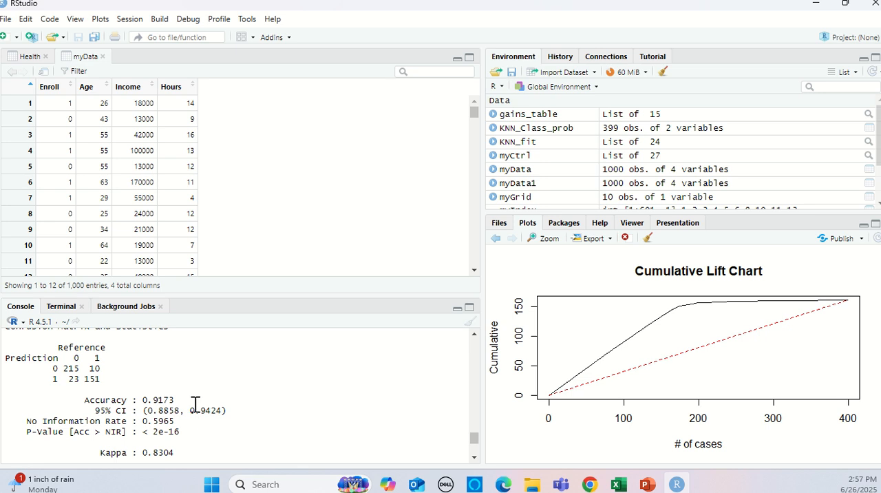
scroll(223, 398, down, 2)
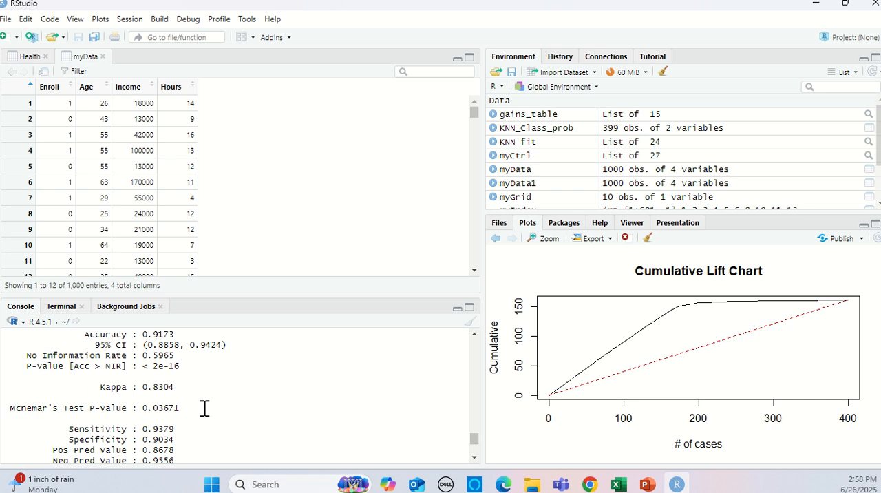
scroll(204, 408, down, 2)
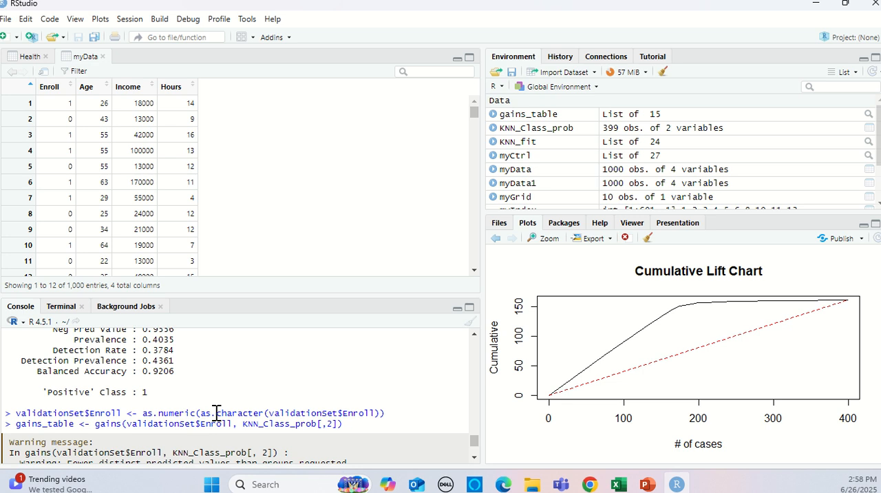
Examine the gains_table output, including its cumulative response percentages, lift index and cumulative lift columns.
text(gains_table)
key(Return)
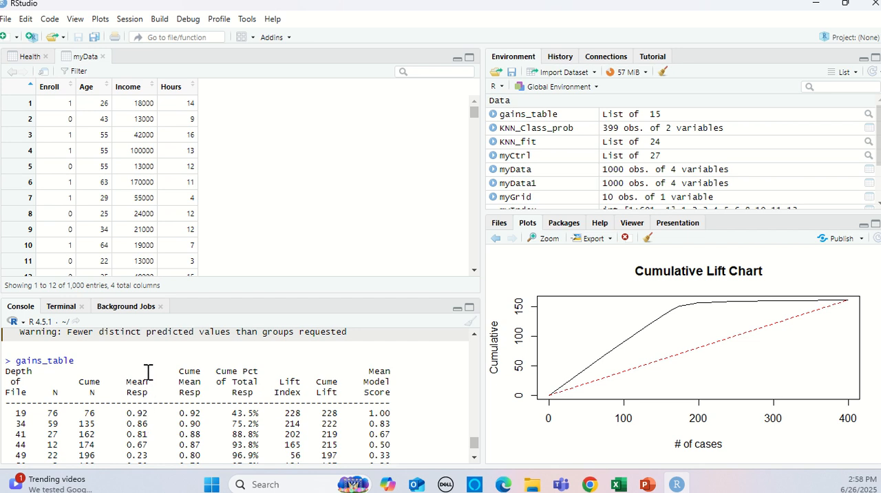
scroll(101, 412, down, 1)
scroll(96, 410, up, 1)
scroll(267, 423, down, 1)
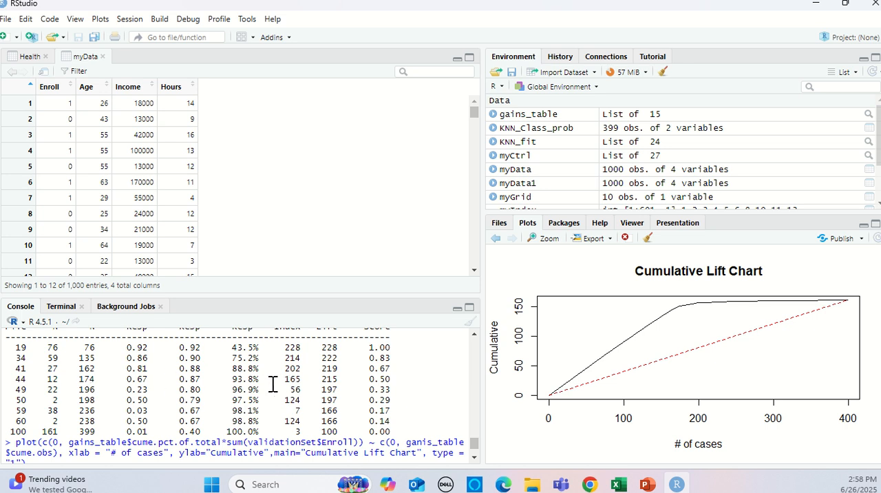
scroll(265, 380, up, 1)
scroll(264, 382, down, 1)
scroll(329, 392, up, 3)
scroll(327, 394, down, 1)
Review the plot and lines commands for the Cumulative Lift Chart, including the mistyped attempts and their corrections.
scroll(329, 393, down, 5)
scroll(328, 393, up, 4)
scroll(260, 439, down, 2)
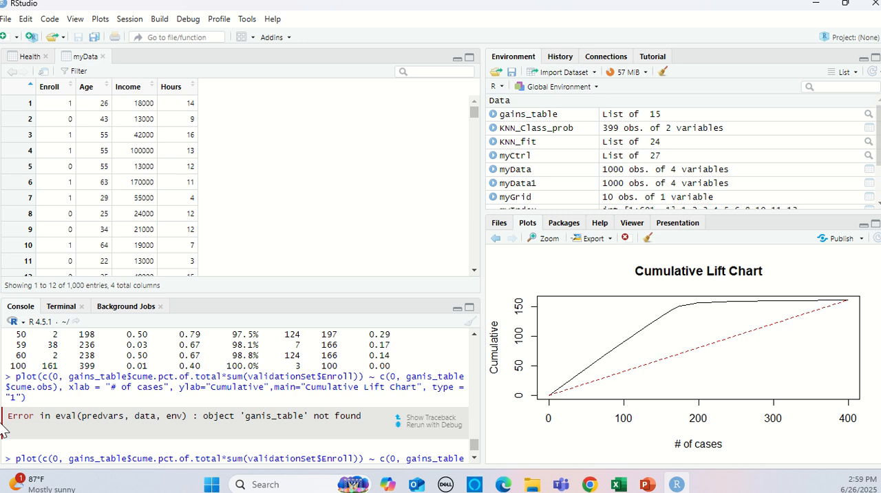
key(Return)
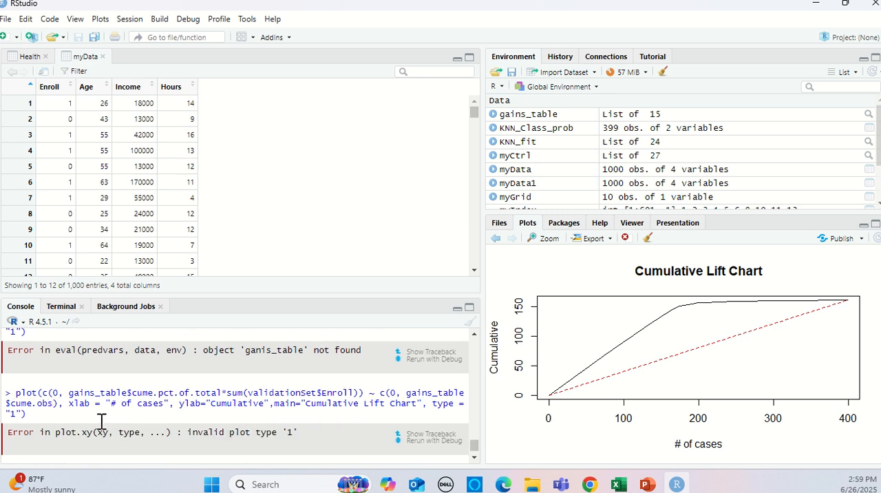
text(plot(c(0, gains_table$cume.pct.of.total*sum(validationSet$Enroll)) ~ c(0, gains_table$cume.obs), xlab = "# of cases", ylab="Cumulative",main="Cumulative Lift Chart", type = "l") lines(c(0,sum(validationSet$Enroll)) ~ c(0,dim(validationSet)[1]), col="red", lty=2))
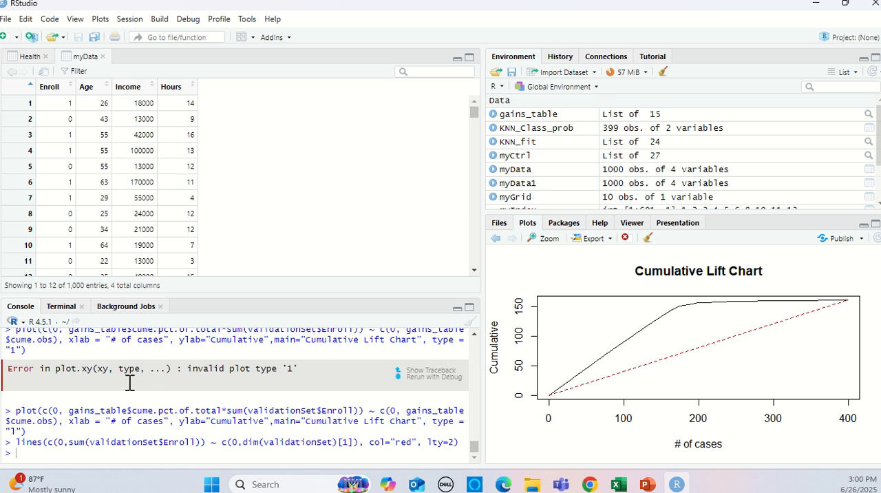
scroll(129, 380, up, 5)
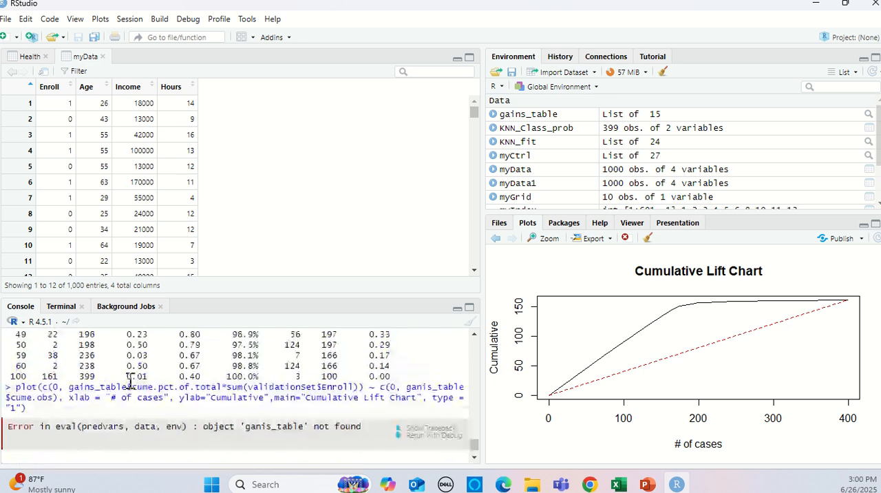